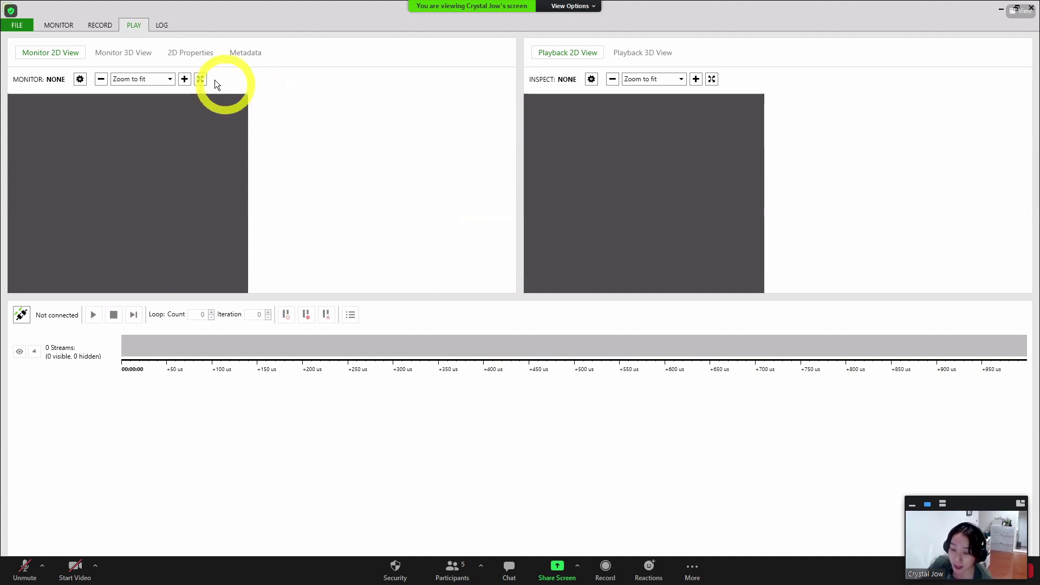
Open the recording TDSWmovement.xef from the classassets folder as read-only
left_click(24, 25)
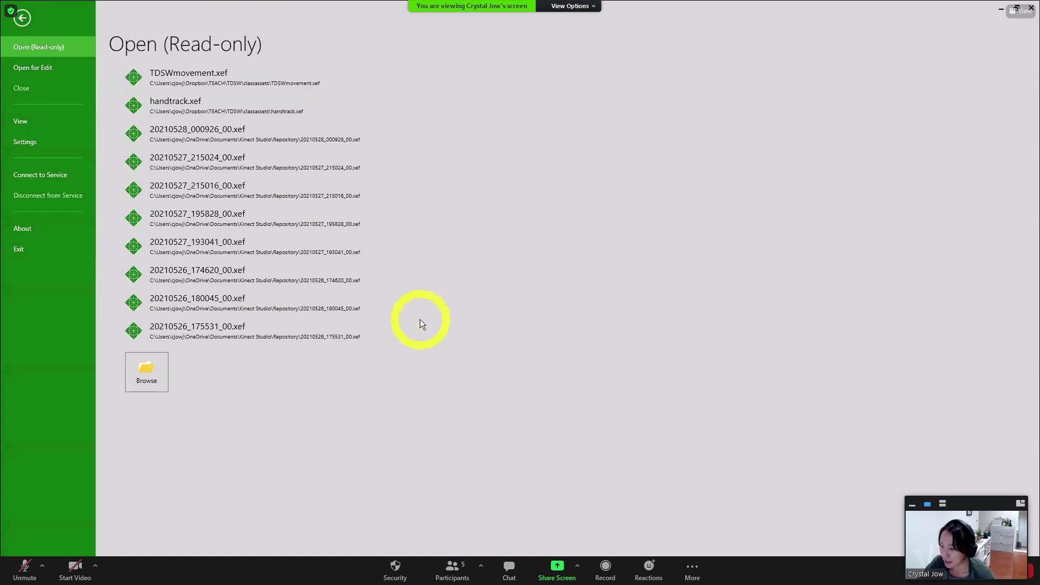
left_click(147, 376)
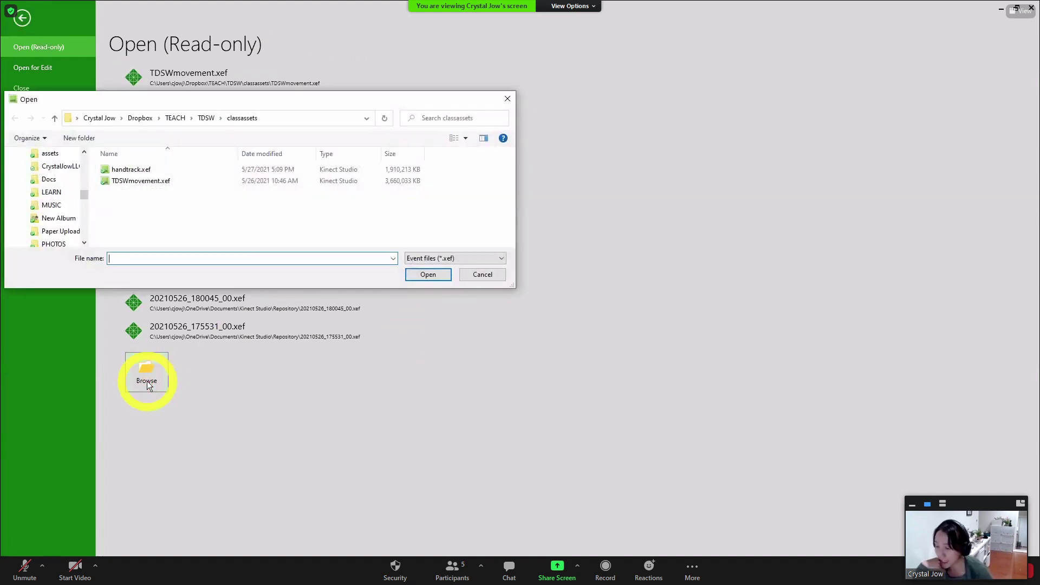
left_click(140, 184)
left_click(427, 274)
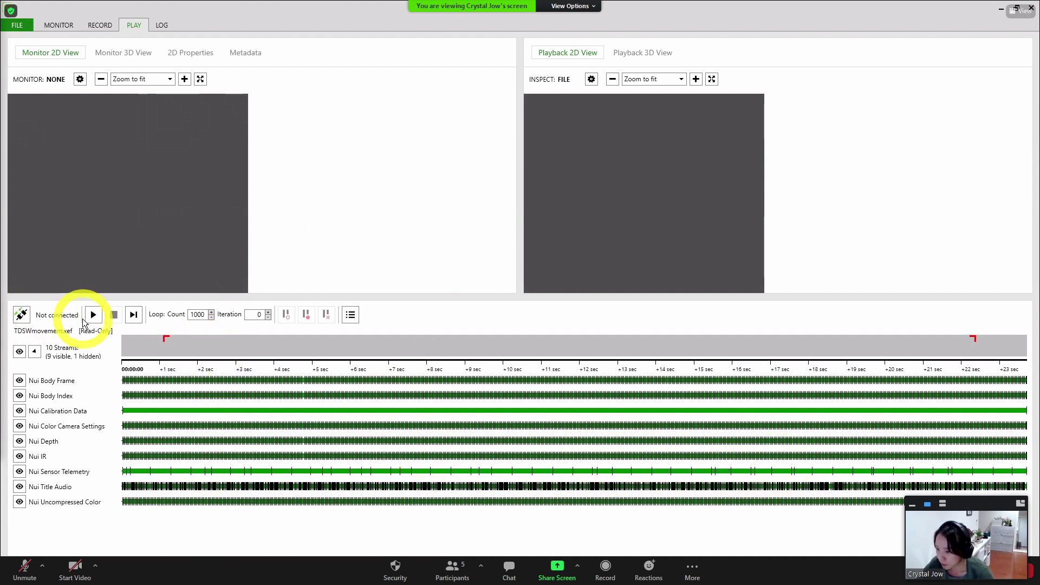
Connect to the Kinect service and start playing the recording
left_click(21, 315)
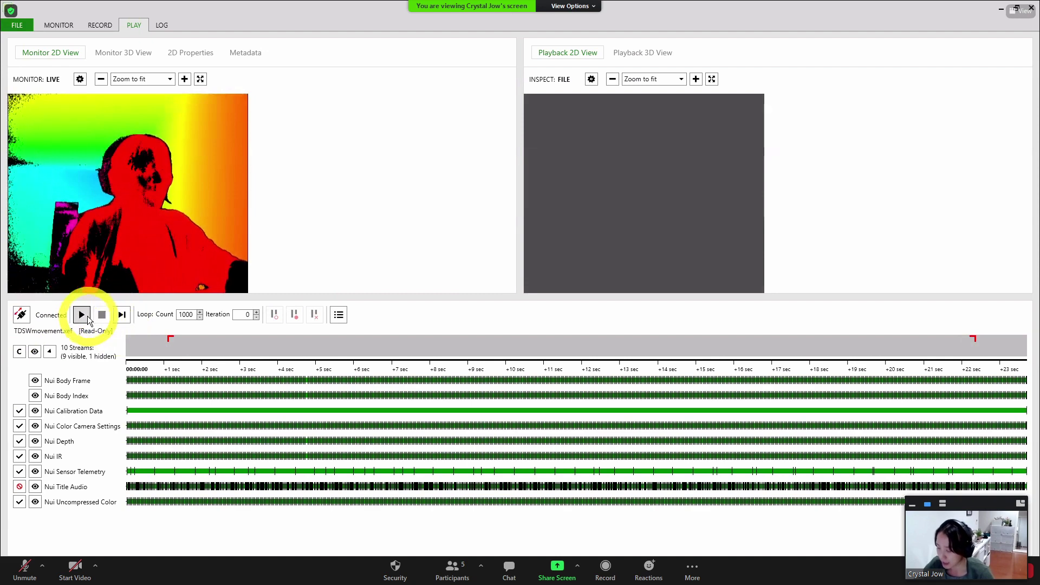
left_click(86, 316)
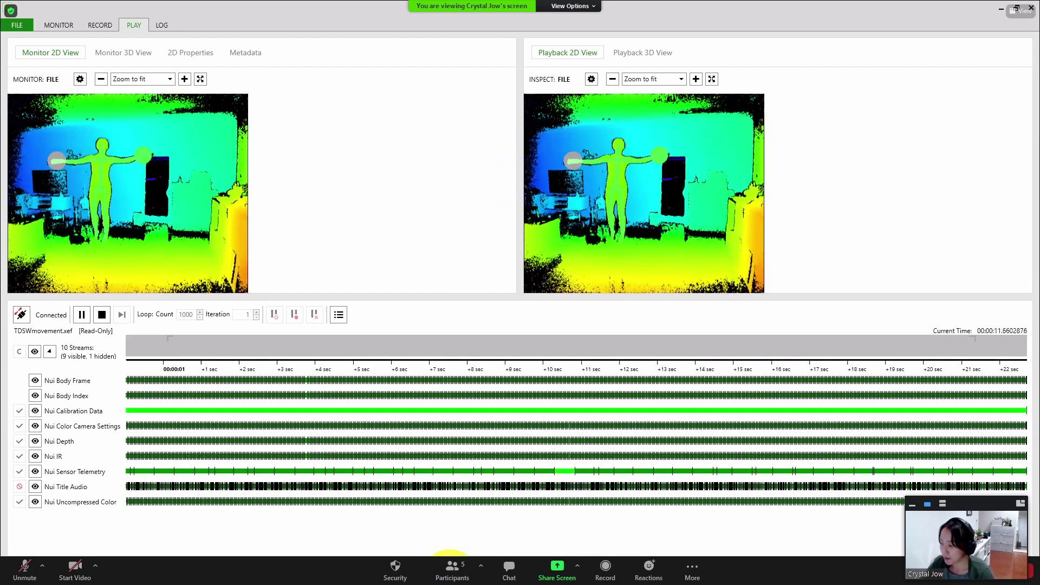
Switch to TouchDesigner and examine the incoming images and the joint channels of kinect3 in the CH6_kinectdata network
left_click(406, 576)
left_click_drag(307, 407, 660, 423)
double_click(295, 352)
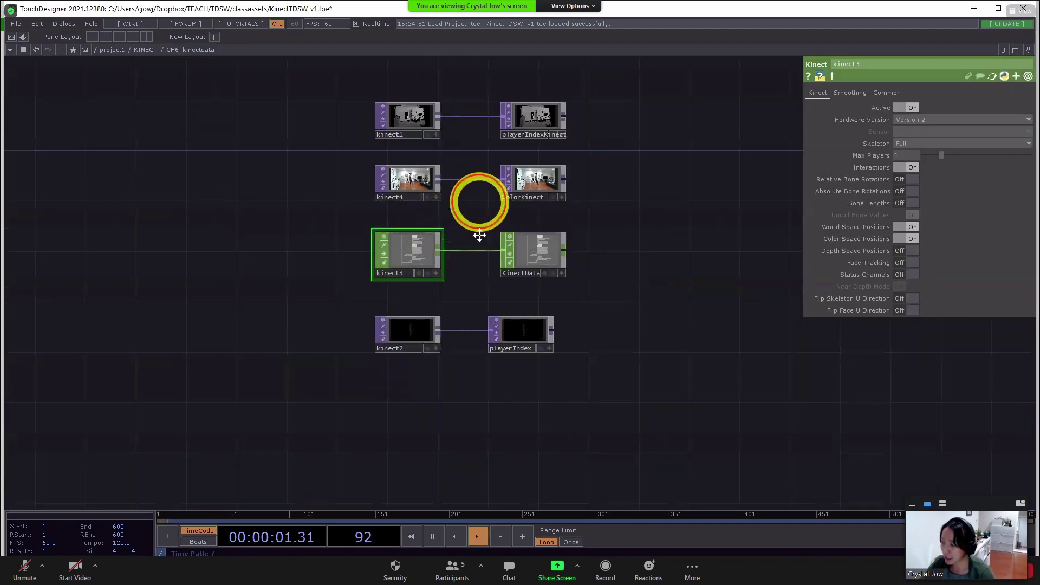
left_click_drag(479, 224, 482, 268)
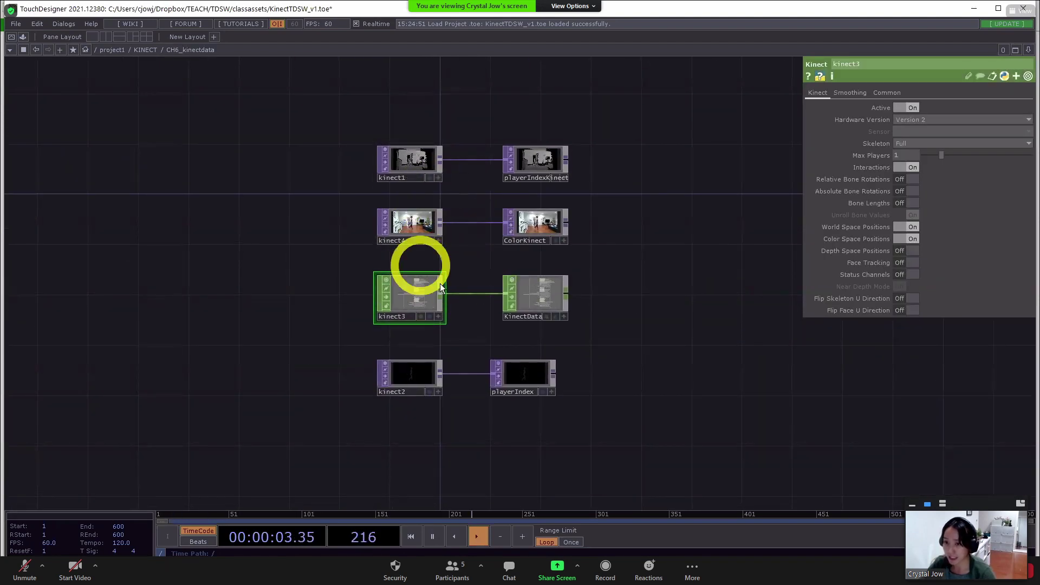
scroll(457, 186, "up", 5)
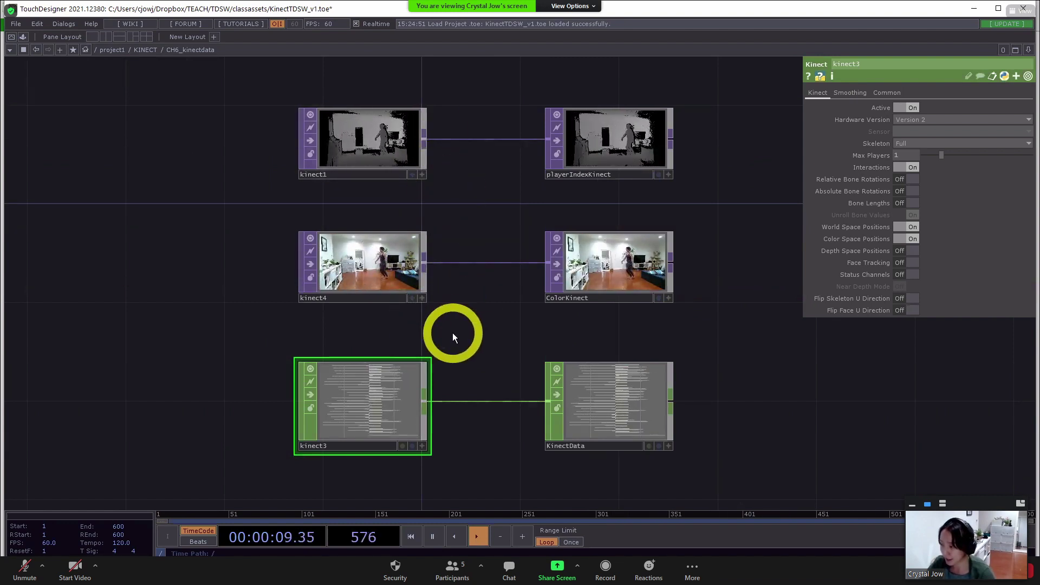
scroll(432, 365, "up", 5)
scroll(507, 278, "up", 8)
scroll(421, 359, "up", 10)
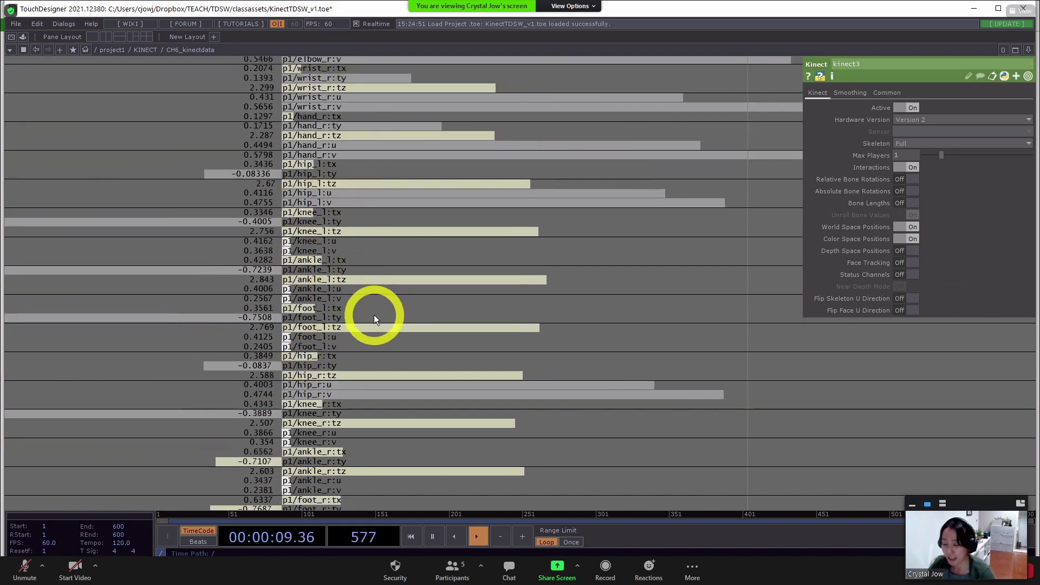
scroll(373, 319, "down", 10)
scroll(374, 314, "down", 3)
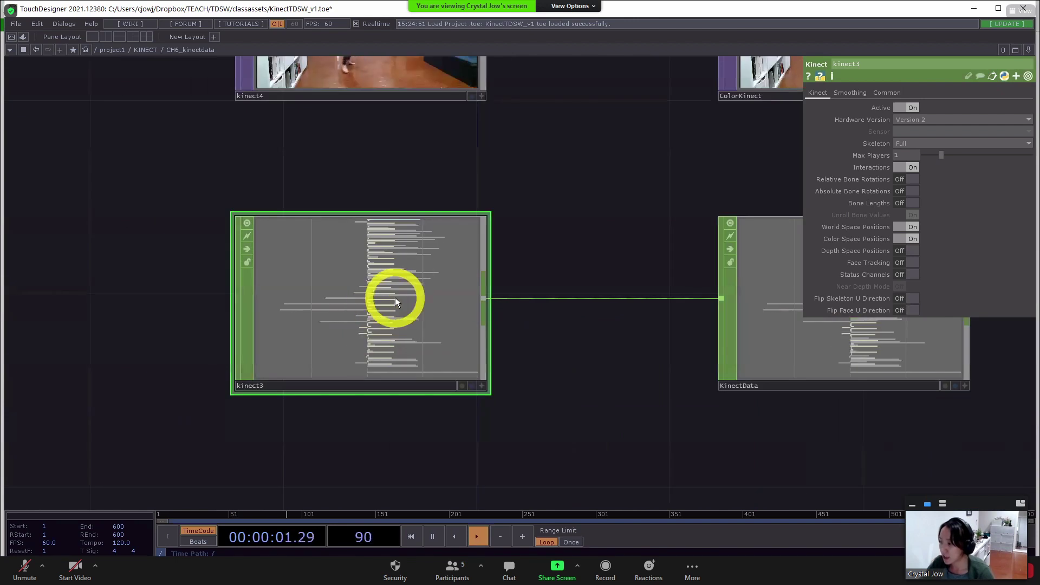
scroll(515, 271, "down", 6)
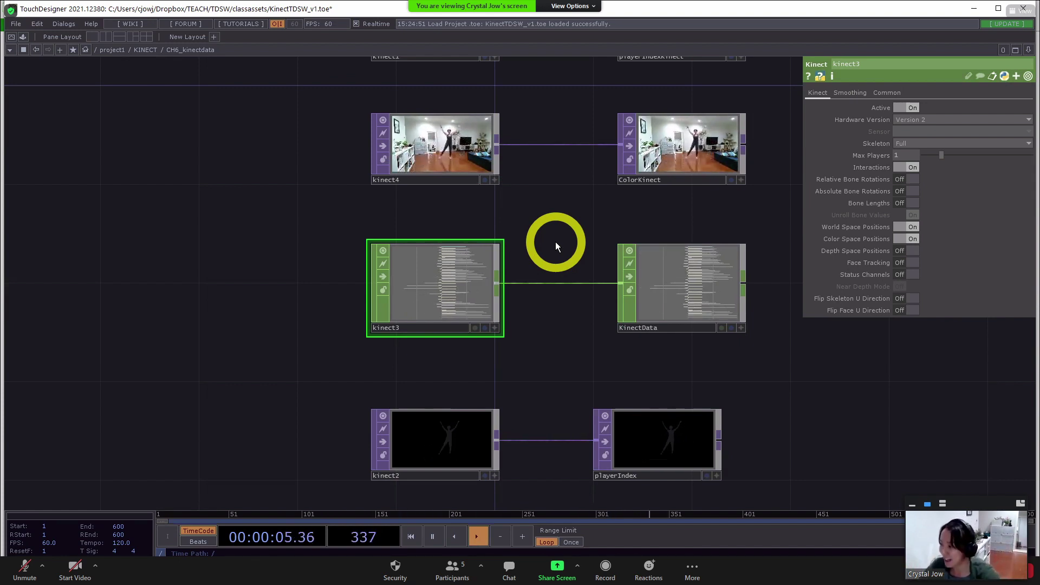
Switch to Kinect Studio, stop and replay the recording, and view the Kinect operators in TouchDesigner
left_click(487, 578)
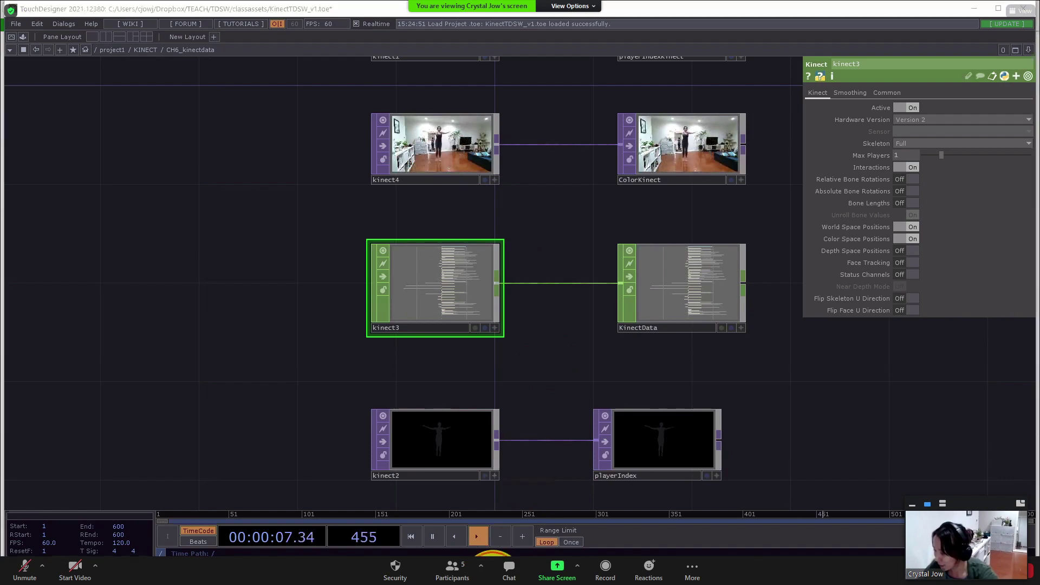
left_click(440, 324)
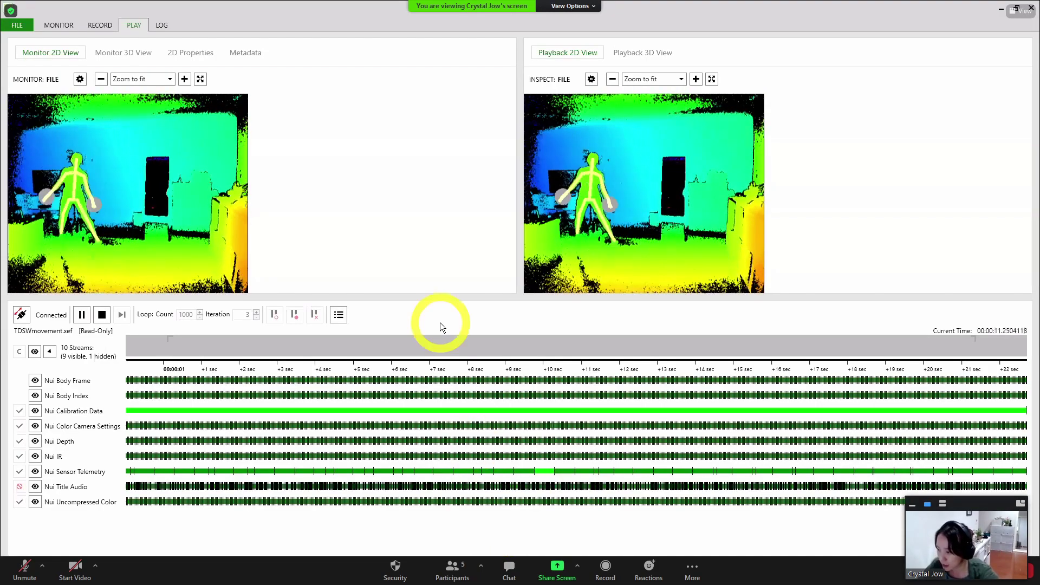
left_click(101, 315)
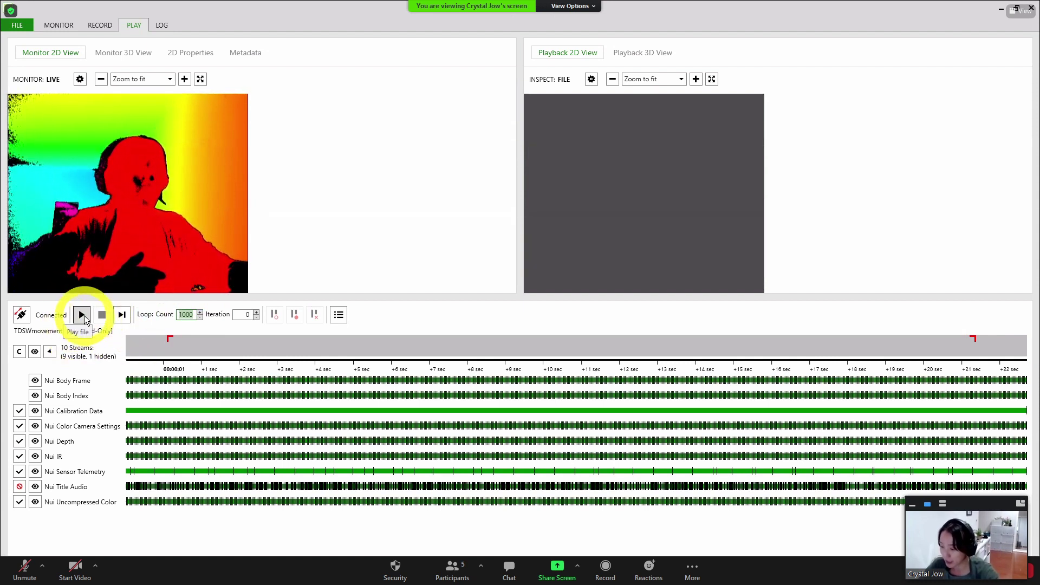
left_click(83, 315)
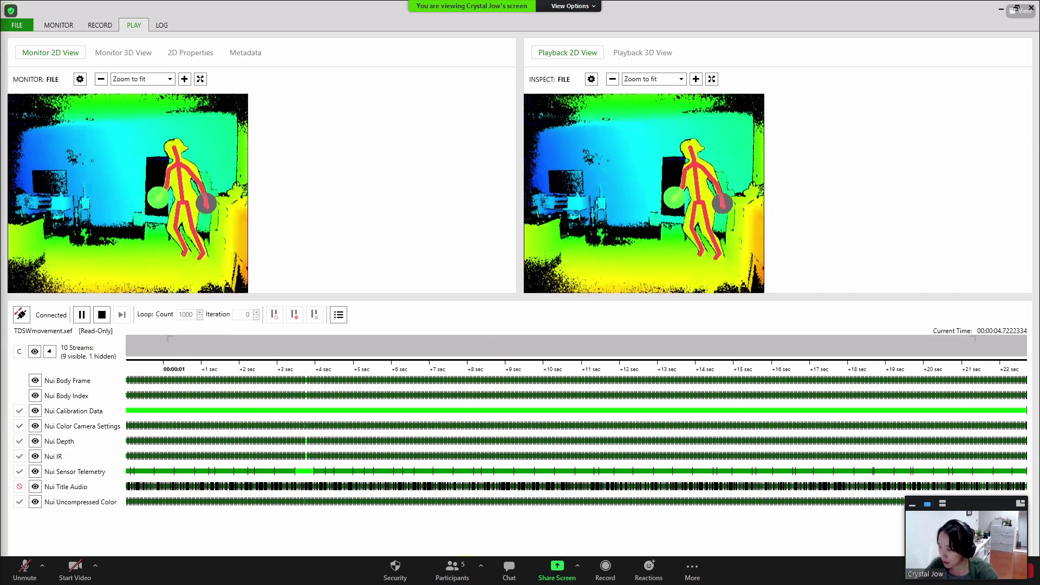
left_click(399, 564)
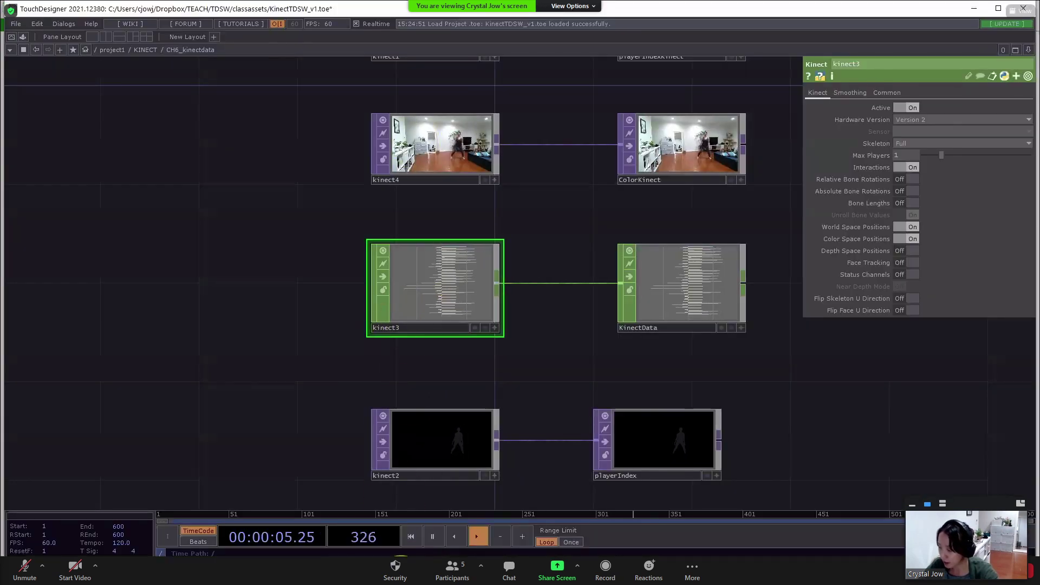
Restart the recording in Kinect Studio once more and return to TouchDesigner to check its Kinect feeds
left_click(490, 562)
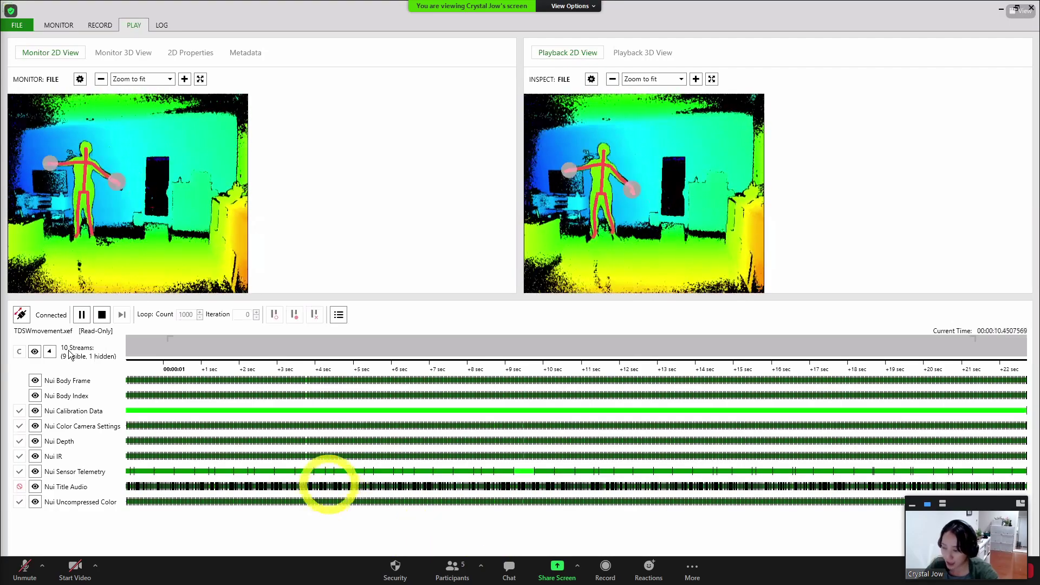
left_click(98, 317)
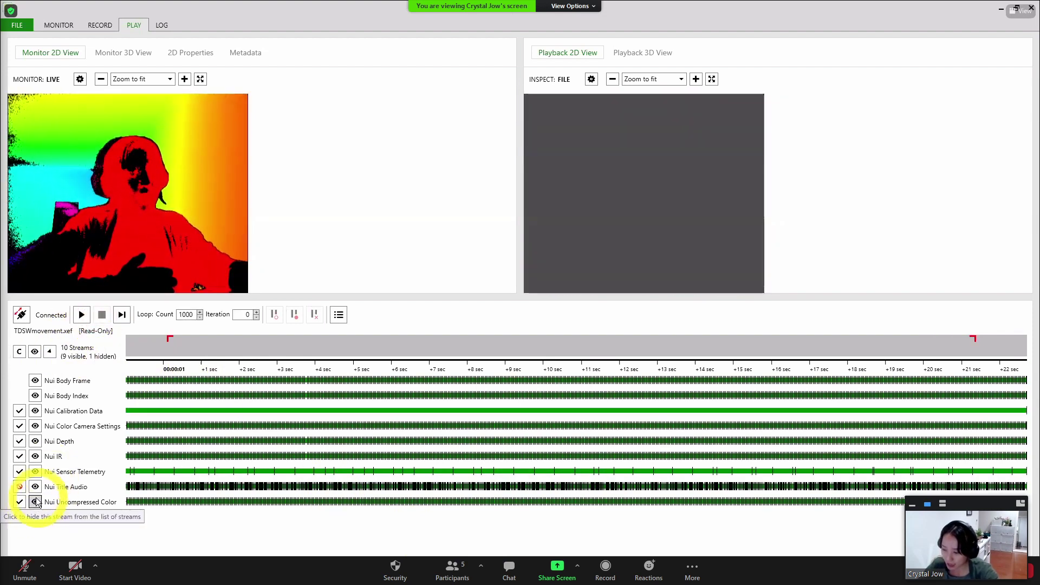
left_click(80, 315)
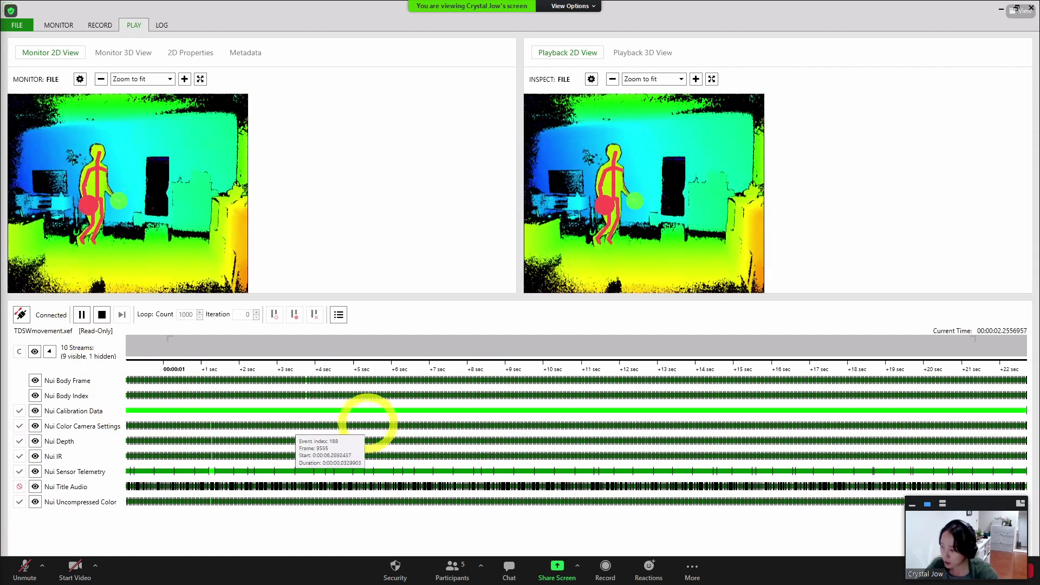
left_click(420, 576)
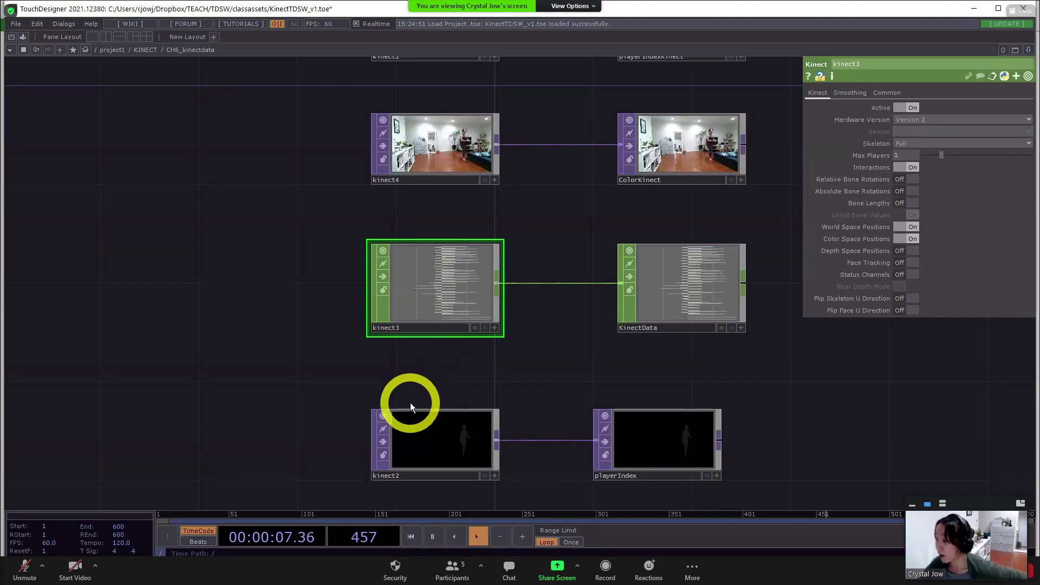
In Kinect Studio, shift the playback range's start and end markers slightly later and play the recording
mouse_move(436, 574)
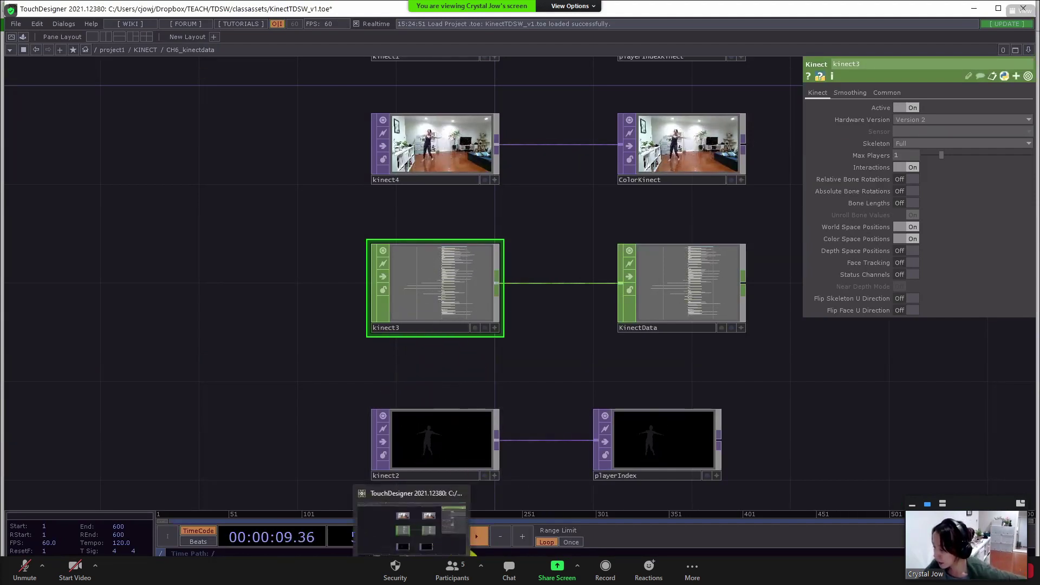
left_click(480, 532)
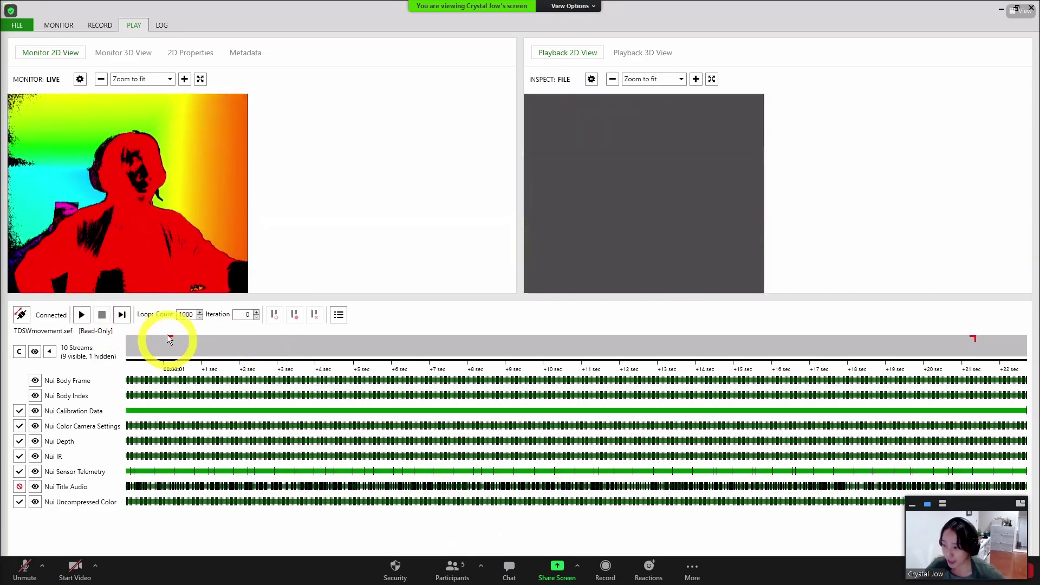
left_click_drag(987, 341, 1018, 342)
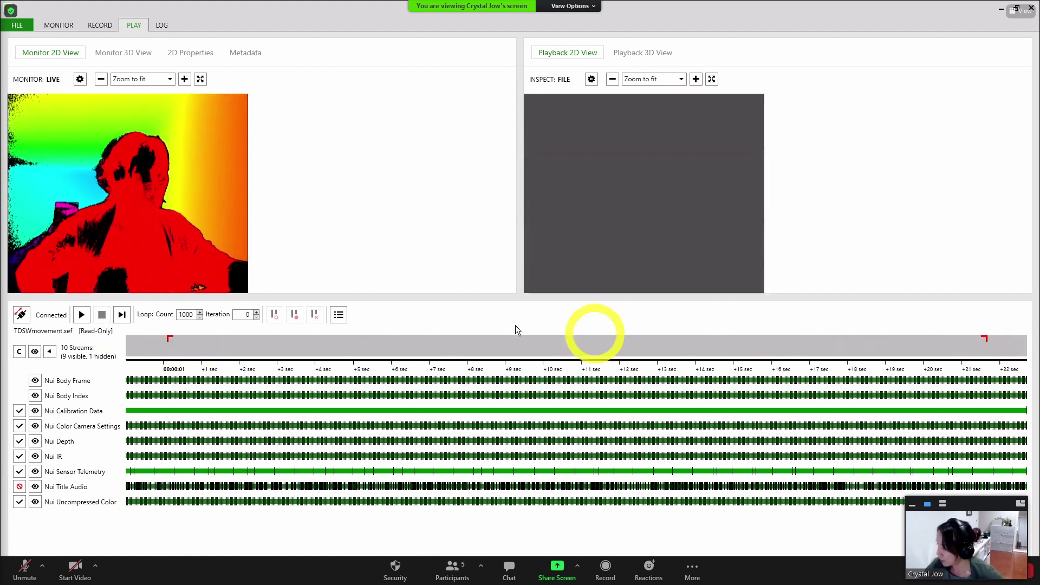
mouse_move(160, 339)
left_mouse_down()
mouse_move(171, 333)
mouse_move(155, 347)
mouse_move(173, 344)
left_mouse_up()
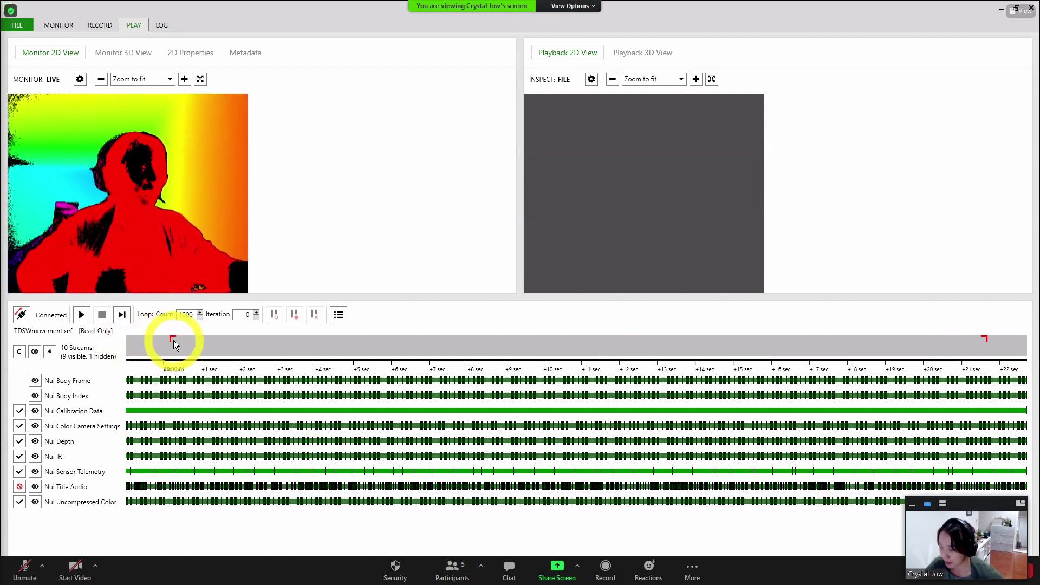
left_click(81, 314)
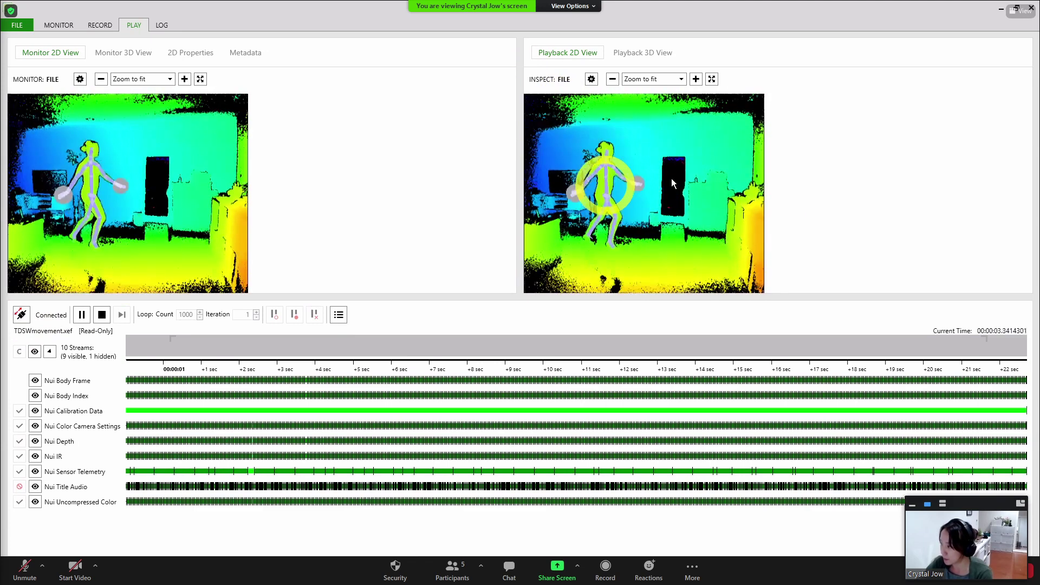
Set the Depth Plugin of the Playback 2D View to the Grey ramp view type
left_click(592, 79)
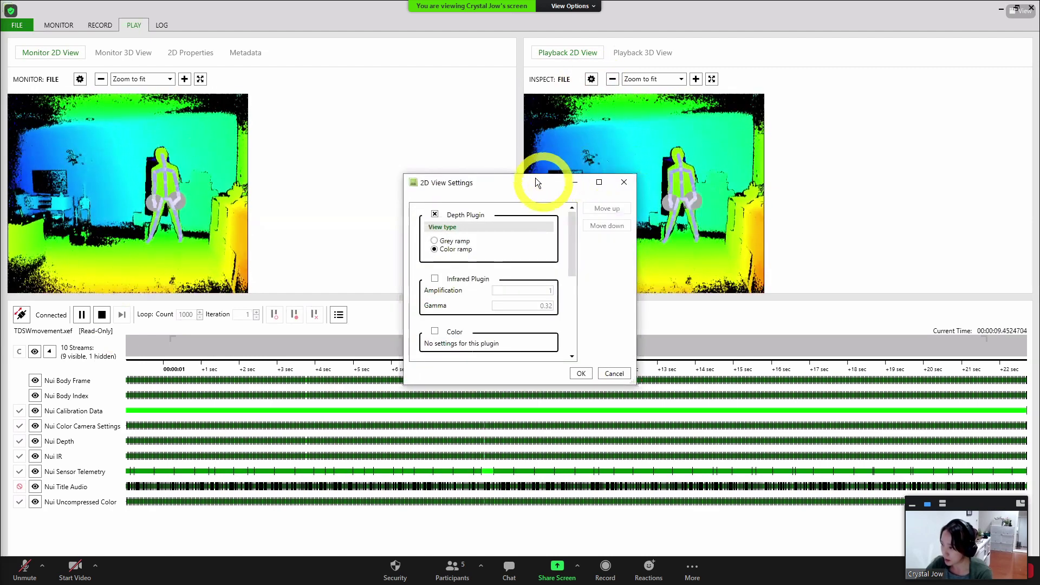
left_click_drag(535, 182, 437, 97)
left_click(359, 160)
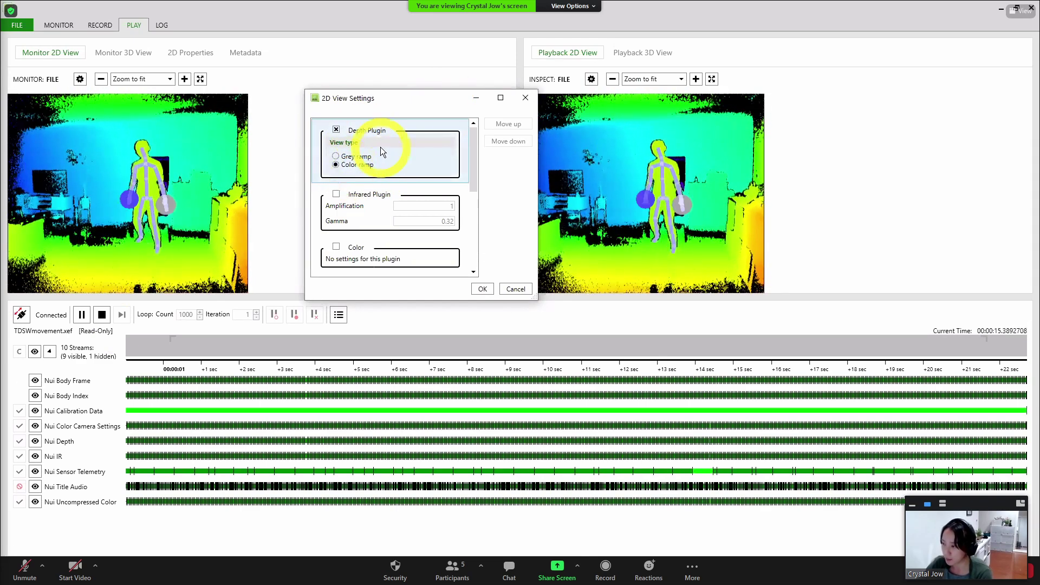
left_click(336, 156)
left_click(481, 288)
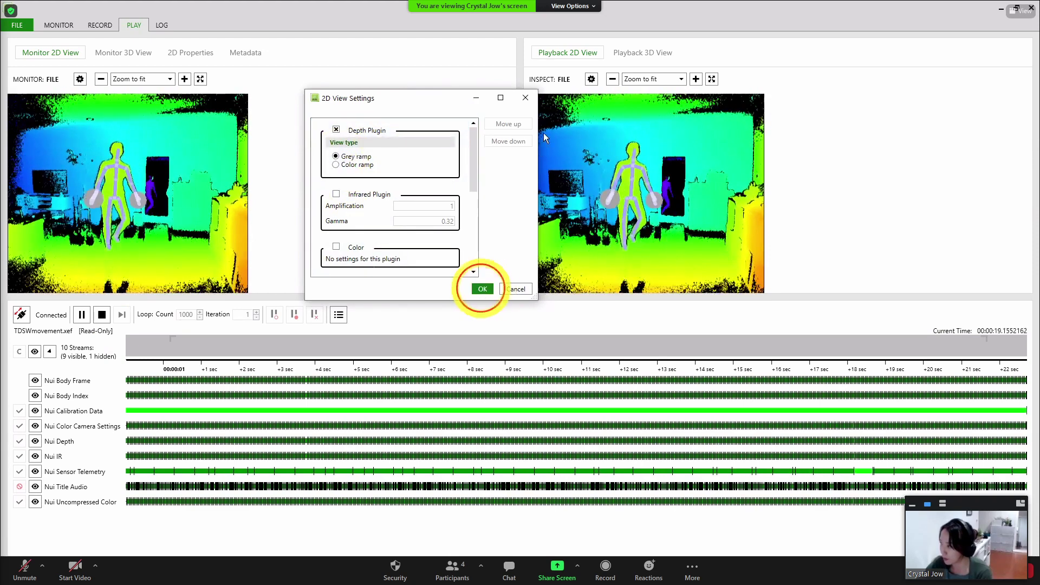
Move the playback range's end marker earlier, to about +20.5 sec, and replay the recording
left_click(591, 79)
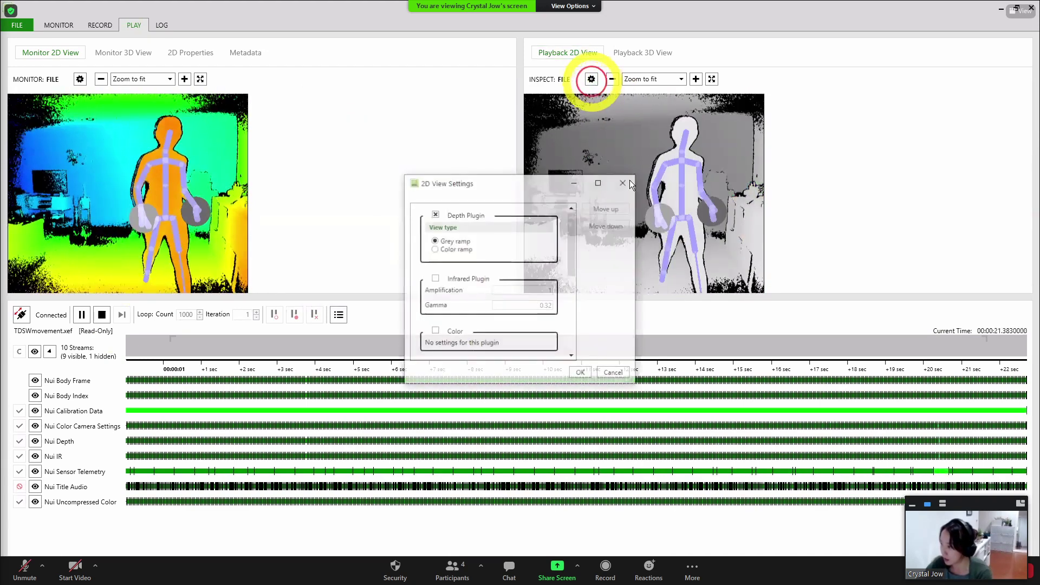
left_click(622, 183)
left_click(970, 342)
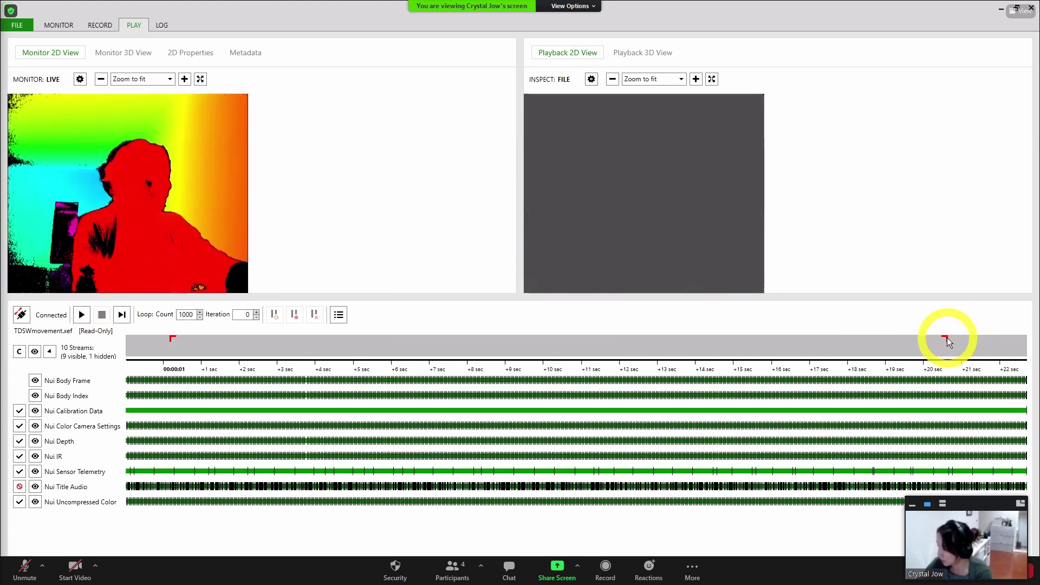
left_click(91, 314)
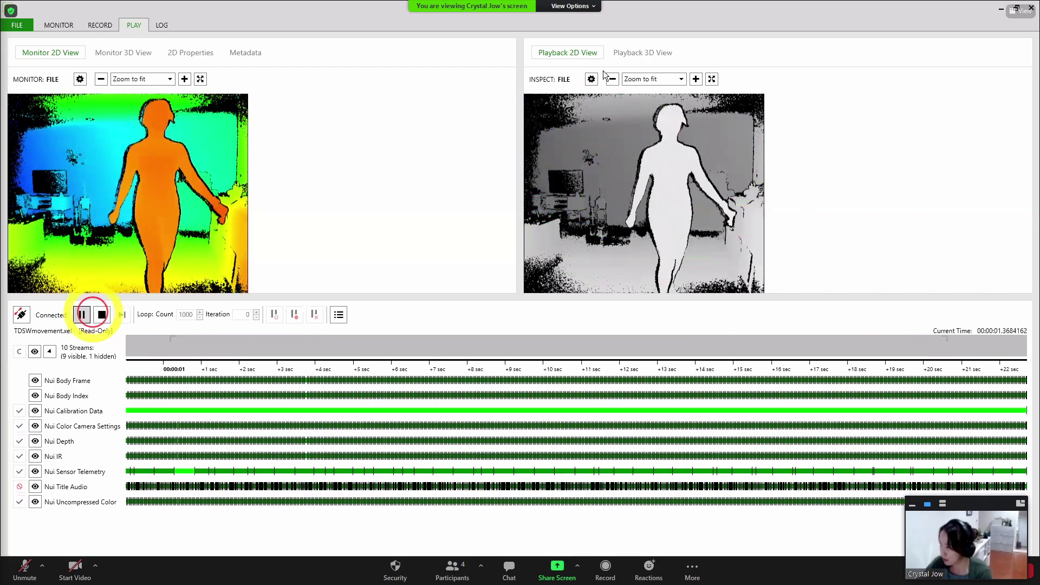
Enable the Color plugin instead of the Depth Plugin in the Playback 2D View settings
left_click(591, 79)
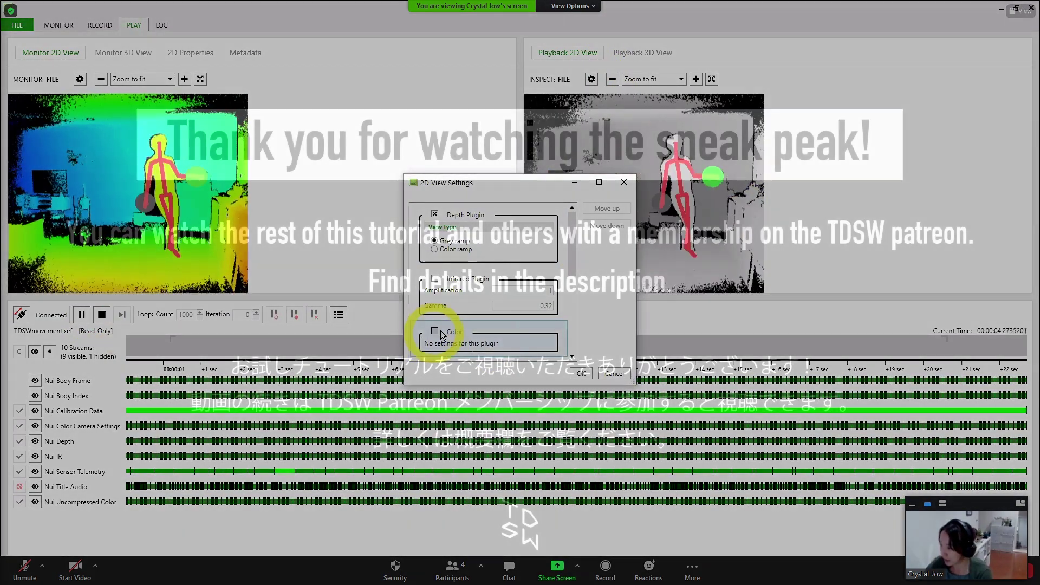
left_click(435, 331)
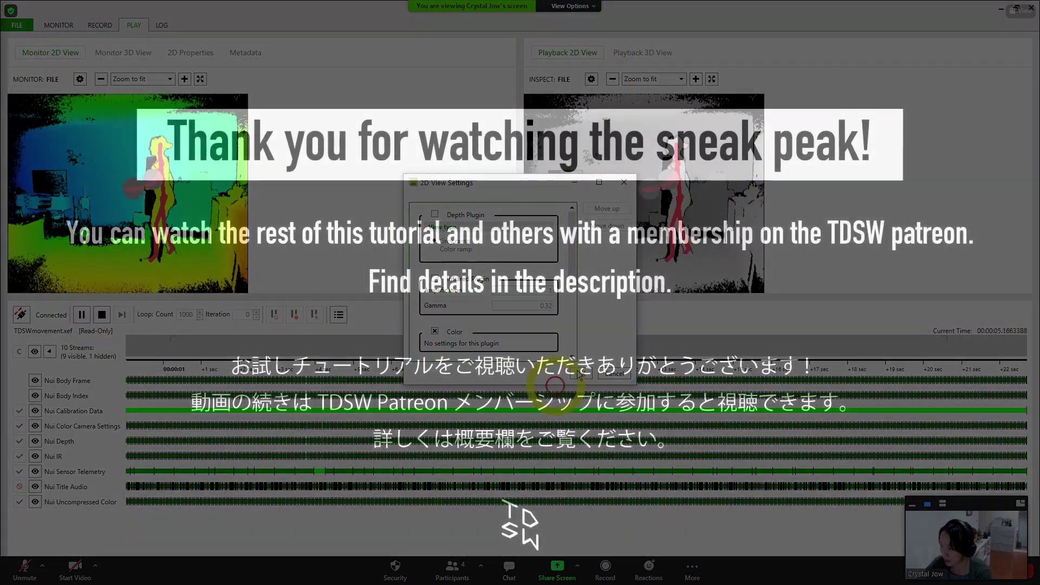